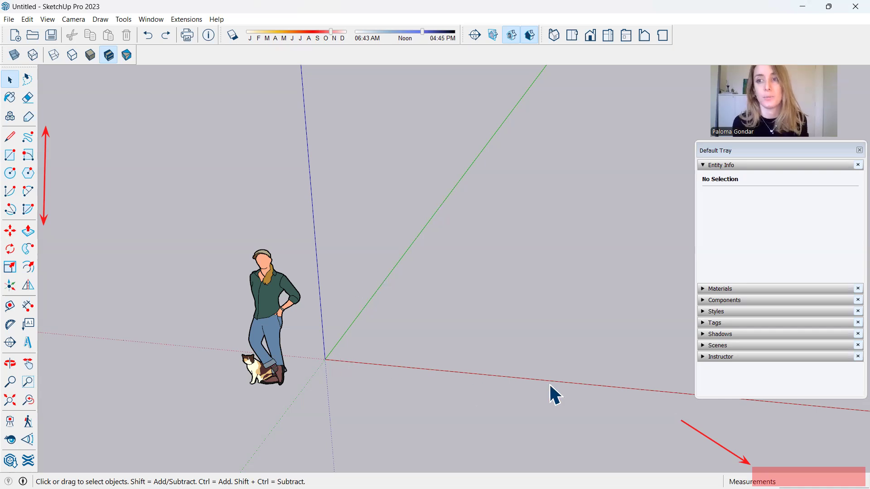
- Draw a closed square on the ground near the origin with the Line tool, making each edge 2' long along the red and green axes
{"action": "left_click", "coordinate": [10, 136]}
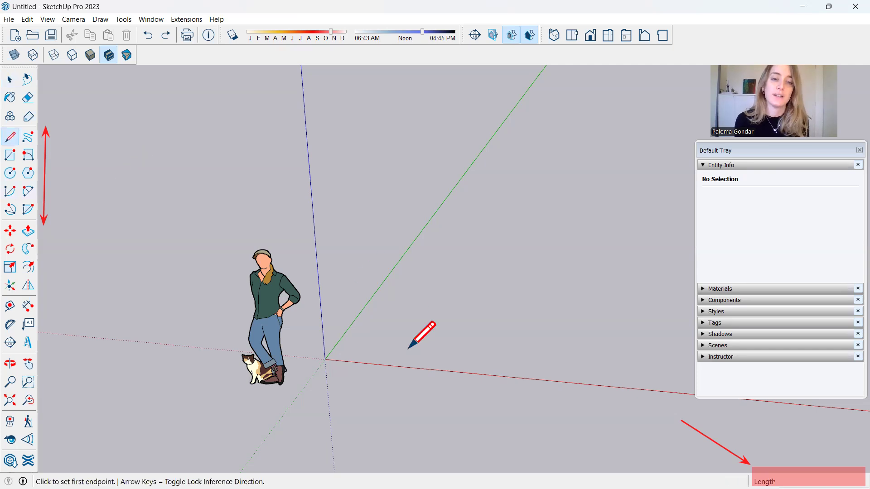
{"action": "left_click", "coordinate": [365, 345]}
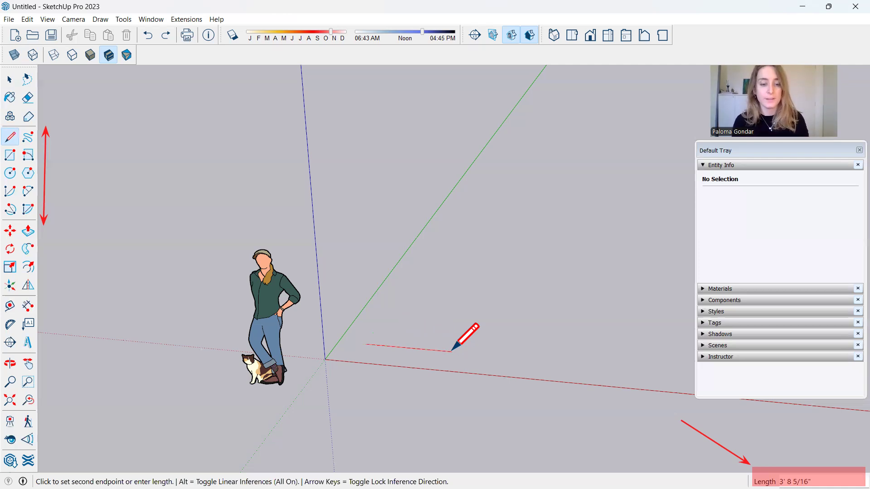
{"action": "type", "text": "2"}
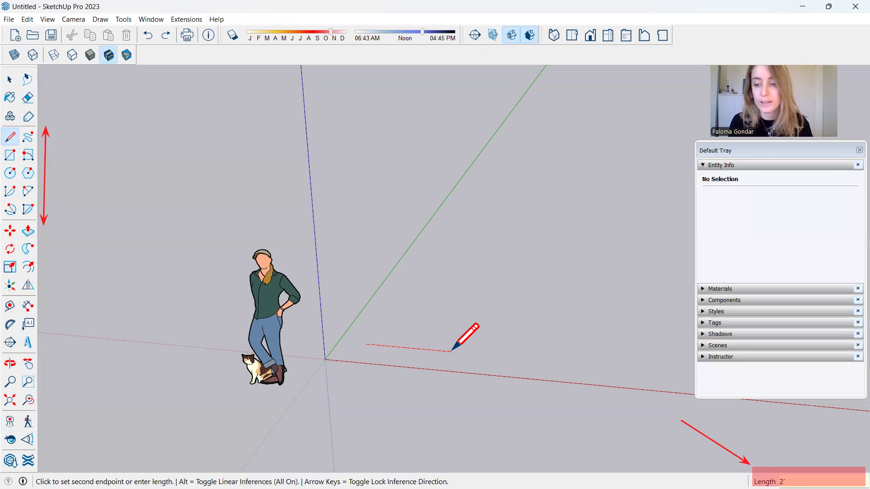
{"action": "type", "text": "'"}
{"action": "key", "text": "Return"}
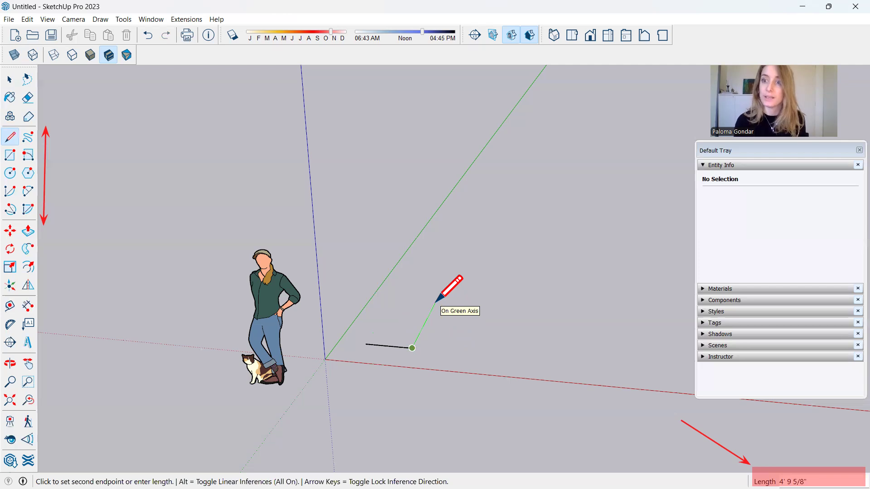
{"action": "type", "text": "2"}
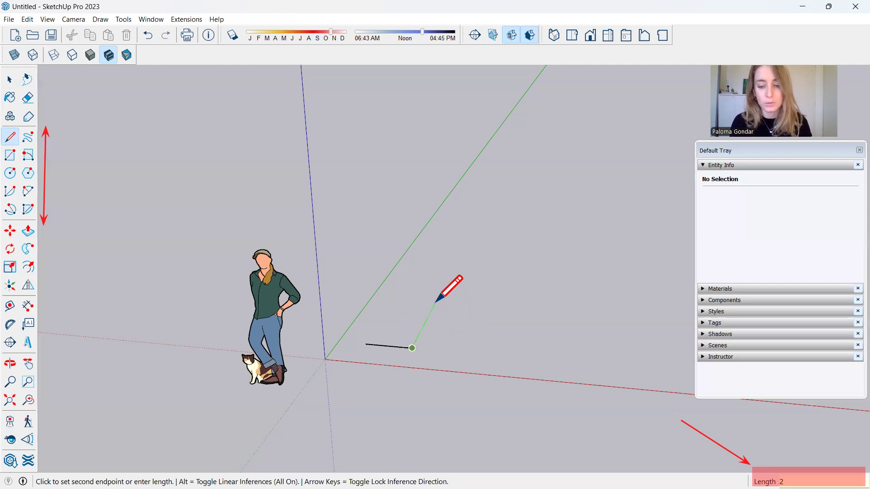
{"action": "key", "text": "Return"}
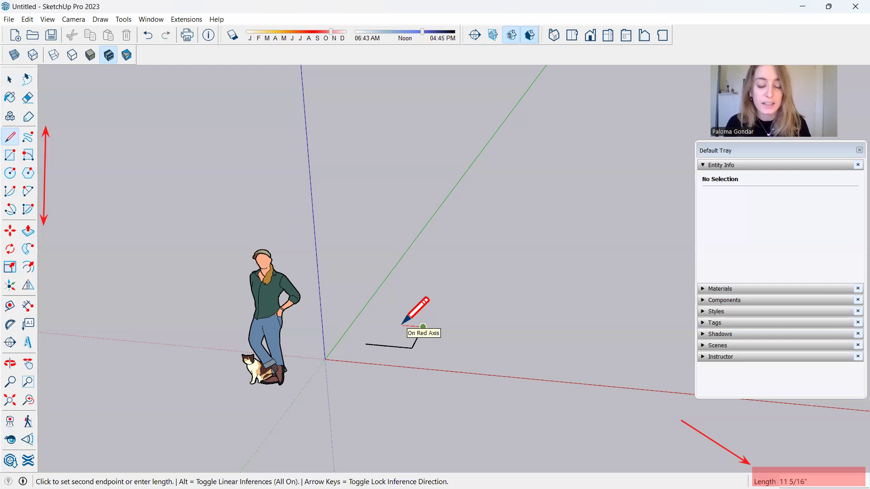
{"action": "type", "text": "24"}
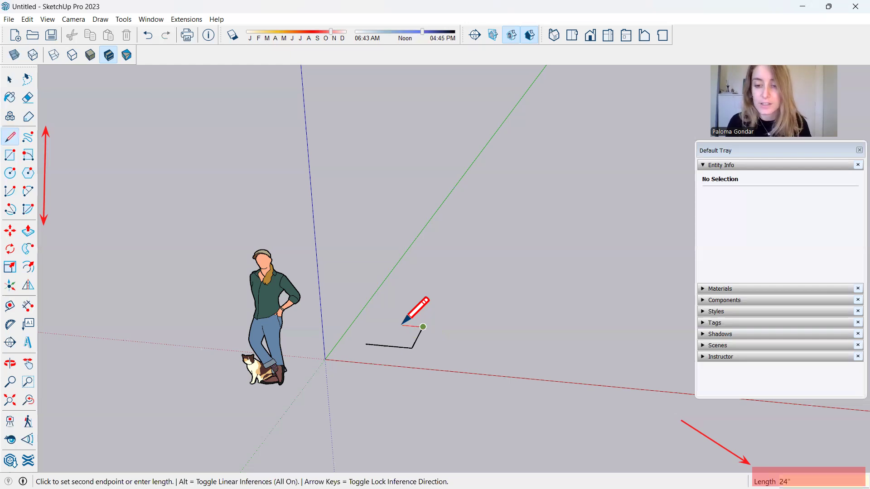
{"action": "key", "text": "Return"}
{"action": "type", "text": "2"}
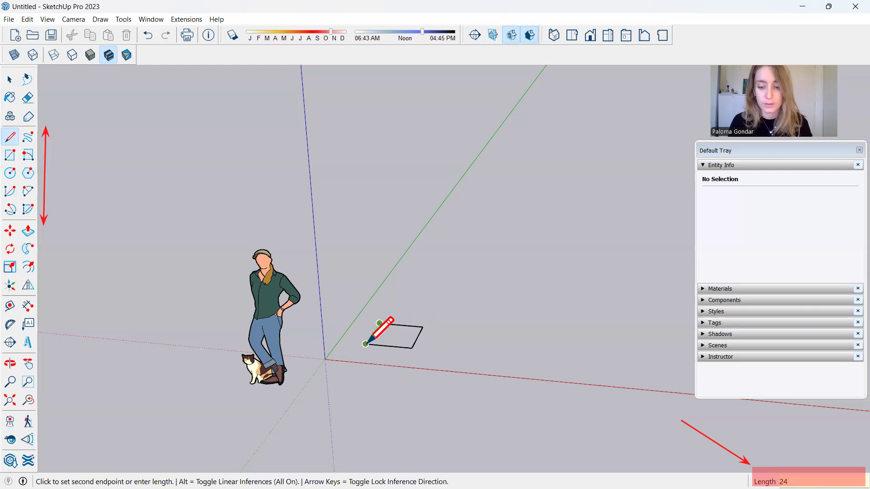
{"action": "left_click", "coordinate": [367, 343]}
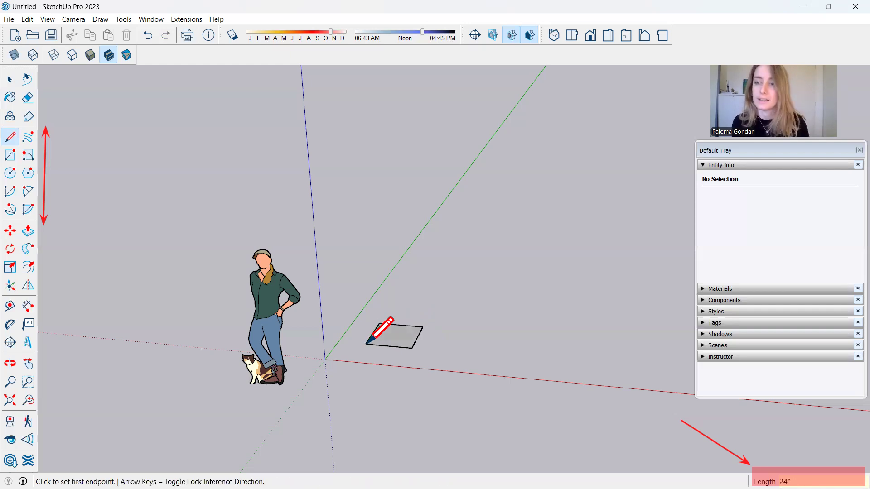
- Draw a 2' vertical line along the blue axis from the square's corner nearest the origin
{"action": "mouse_move", "coordinate": [427, 341]}
{"action": "middle_mouse_down"}
{"action": "mouse_move", "coordinate": [323, 431]}
{"action": "mouse_move", "coordinate": [447, 464]}
{"action": "mouse_move", "coordinate": [380, 309]}
{"action": "mouse_move", "coordinate": [361, 349]}
{"action": "mouse_move", "coordinate": [374, 418]}
{"action": "mouse_move", "coordinate": [400, 420]}
{"action": "middle_mouse_up"}
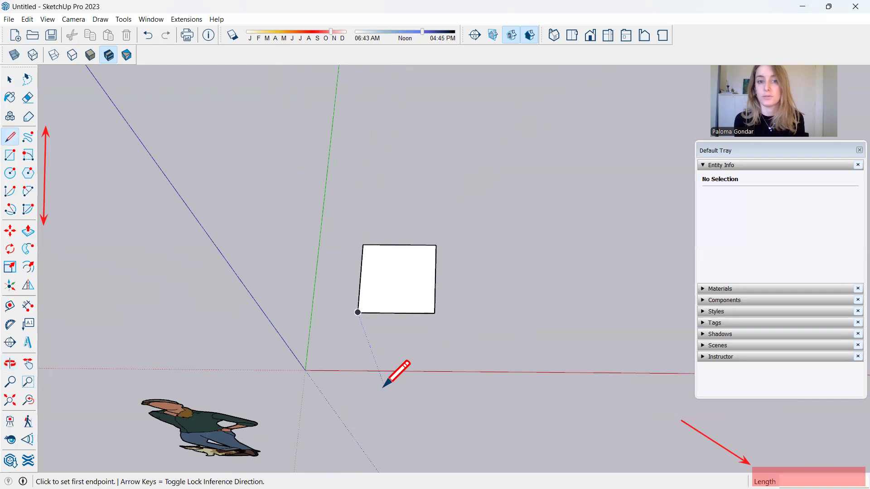
{"action": "mouse_move", "coordinate": [347, 329]}
{"action": "middle_mouse_down"}
{"action": "mouse_move", "coordinate": [268, 224]}
{"action": "mouse_move", "coordinate": [343, 289]}
{"action": "middle_mouse_up"}
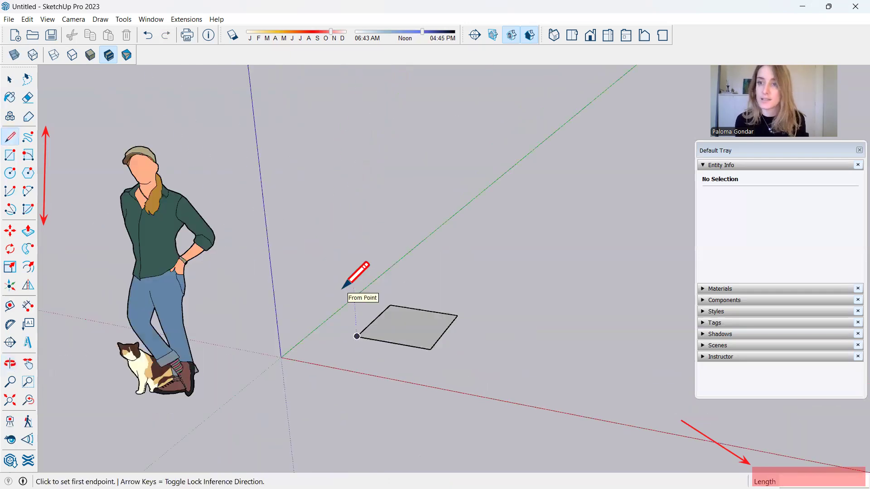
{"action": "left_click", "coordinate": [356, 336]}
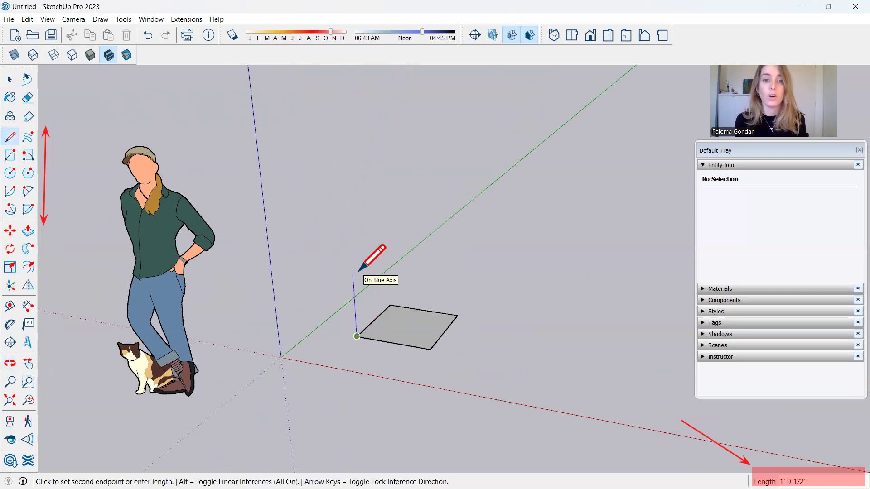
{"action": "type", "text": "2"}
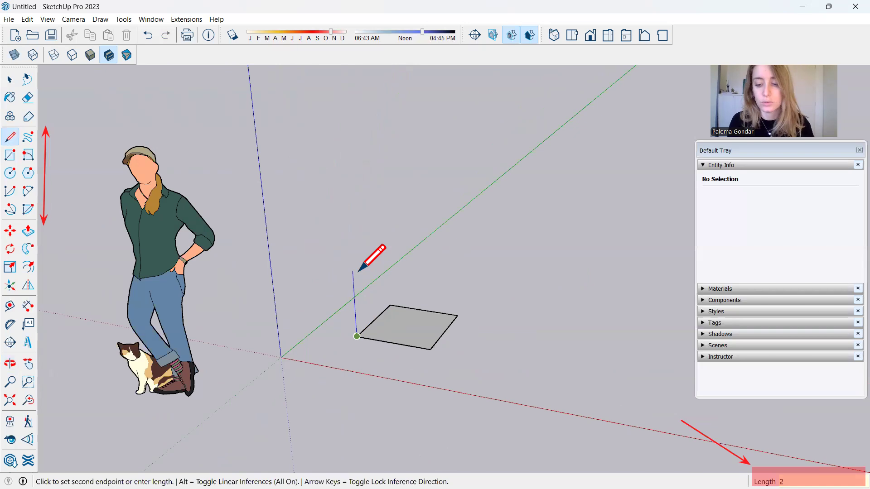
{"action": "key", "text": "Return"}
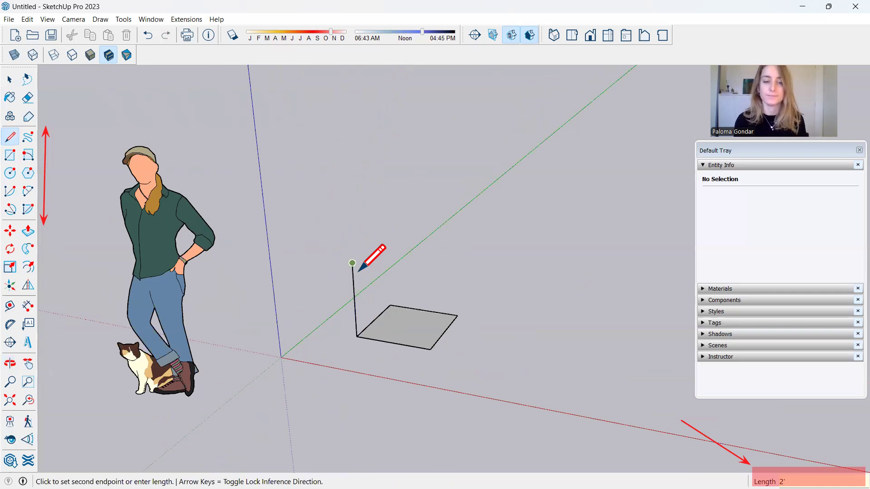
{"action": "middle_click_drag", "start_coordinate": [358, 271], "coordinate": [407, 342]}
{"action": "key", "text": "Escape"}
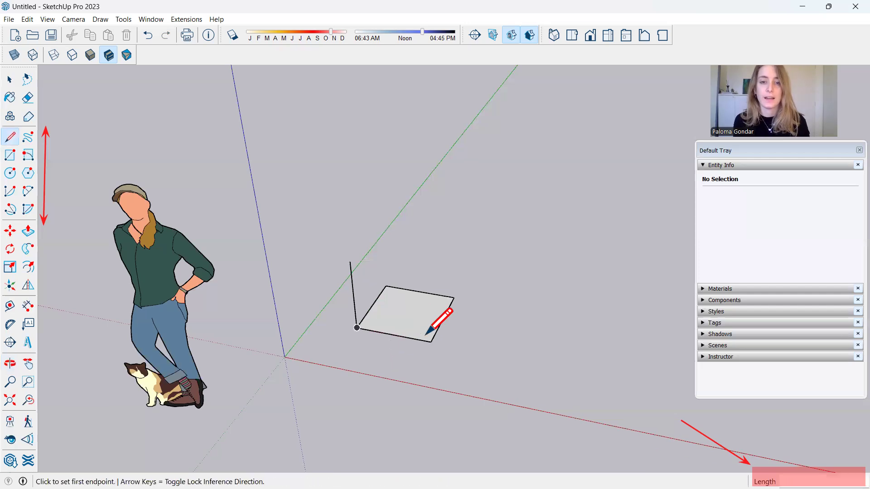
- Draw a second 2' vertical line from the square's other front corner, farther along the red axis
{"action": "left_click", "coordinate": [429, 340]}
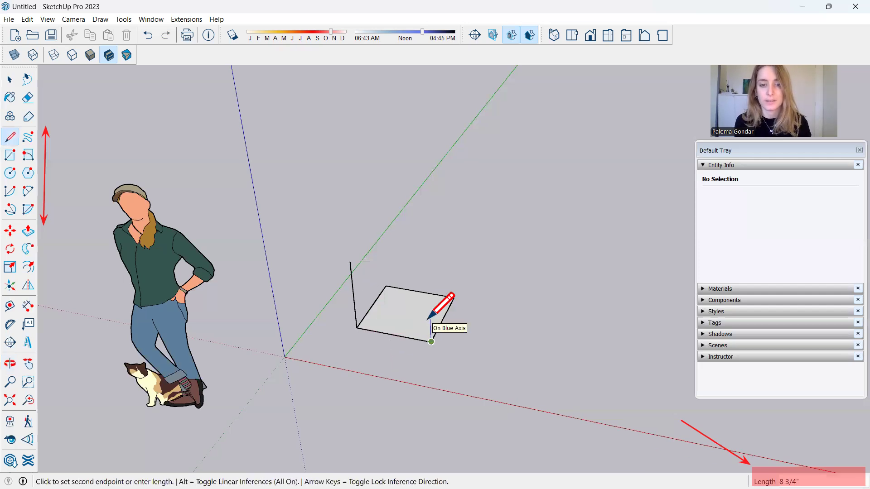
{"action": "type", "text": "2"}
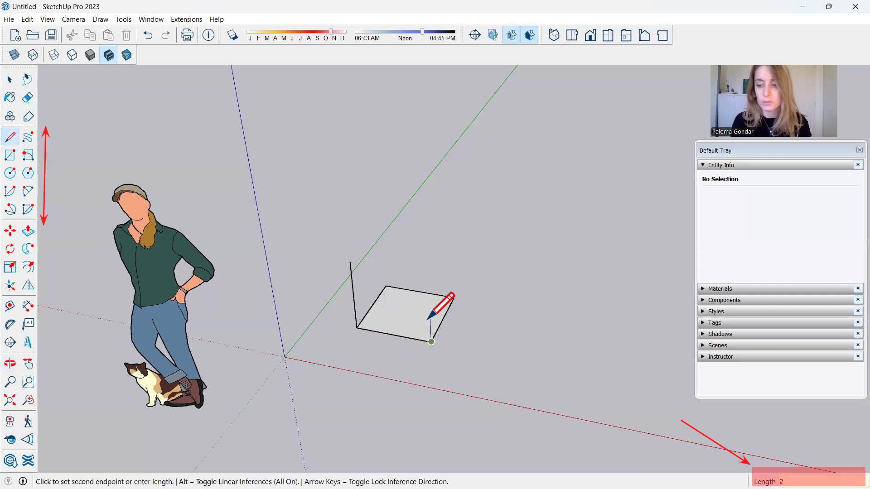
{"action": "key", "text": "Return"}
{"action": "key", "text": "space"}
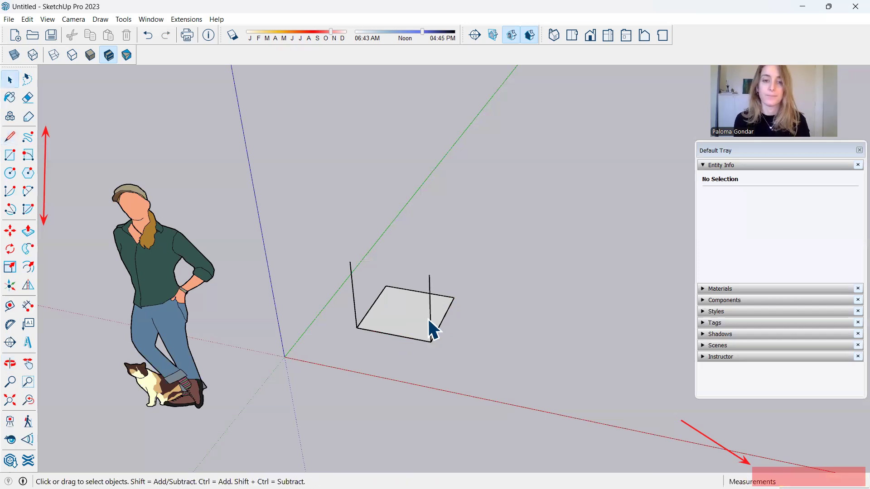
- Draw a 2' by 2' rectangle on the ground beside the first square, farther along the red axis
{"action": "middle_click_drag", "start_coordinate": [476, 310], "coordinate": [399, 272]}
{"action": "middle_click_drag", "start_coordinate": [515, 317], "coordinate": [189, 371]}
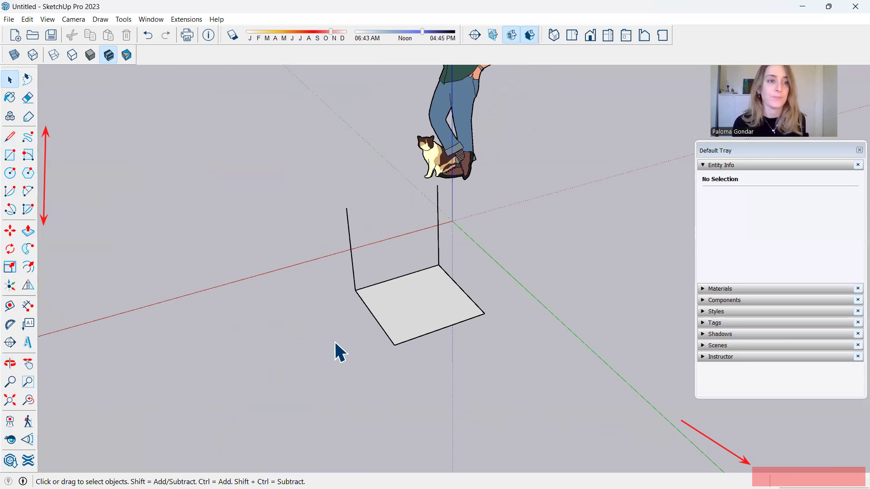
{"action": "scroll", "coordinate": [455, 289], "scroll_direction": "down", "scroll_amount": 2}
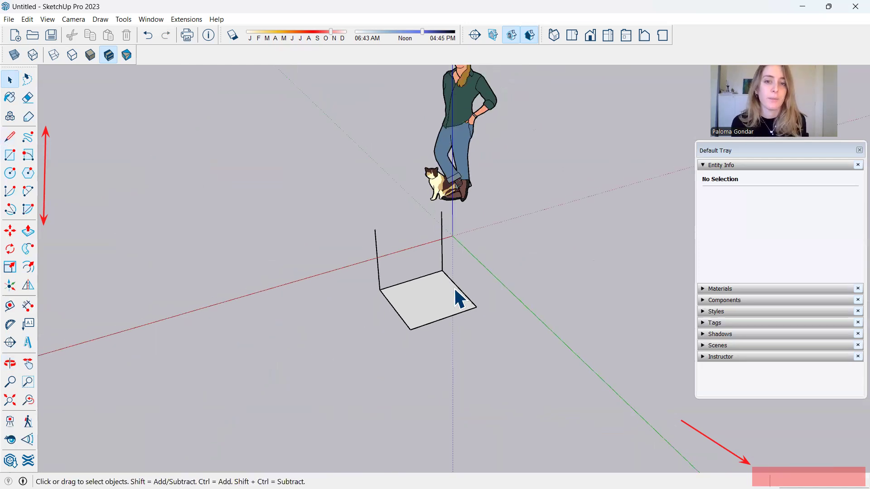
{"action": "left_click", "coordinate": [9, 155]}
{"action": "middle_click_drag", "start_coordinate": [331, 365], "coordinate": [458, 283]}
{"action": "middle_click_drag", "start_coordinate": [574, 282], "coordinate": [418, 311]}
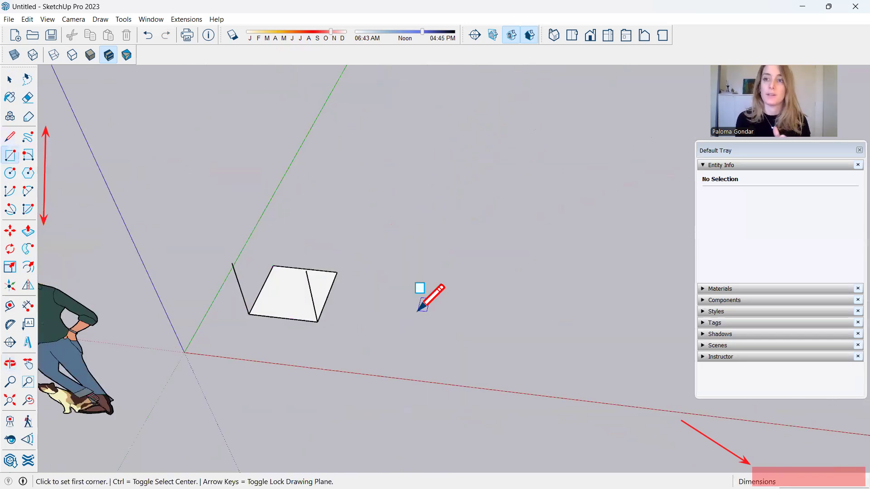
{"action": "left_click", "coordinate": [354, 325]}
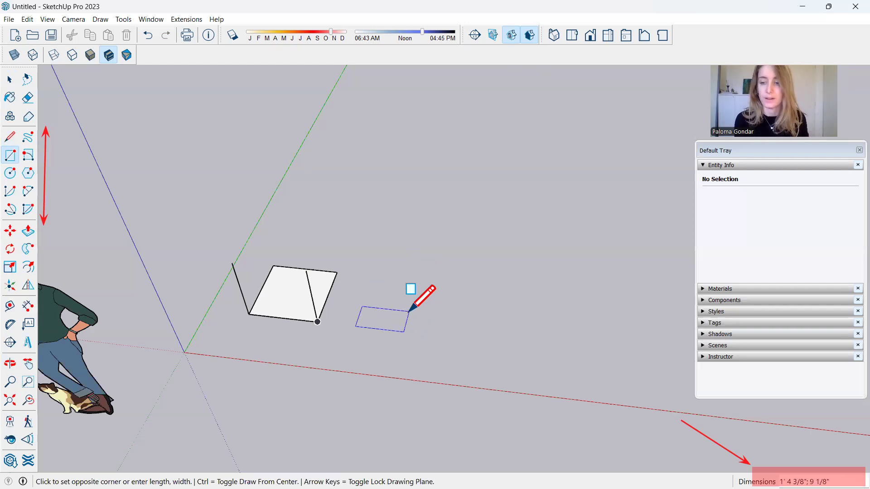
{"action": "type", "text": "2';2'"}
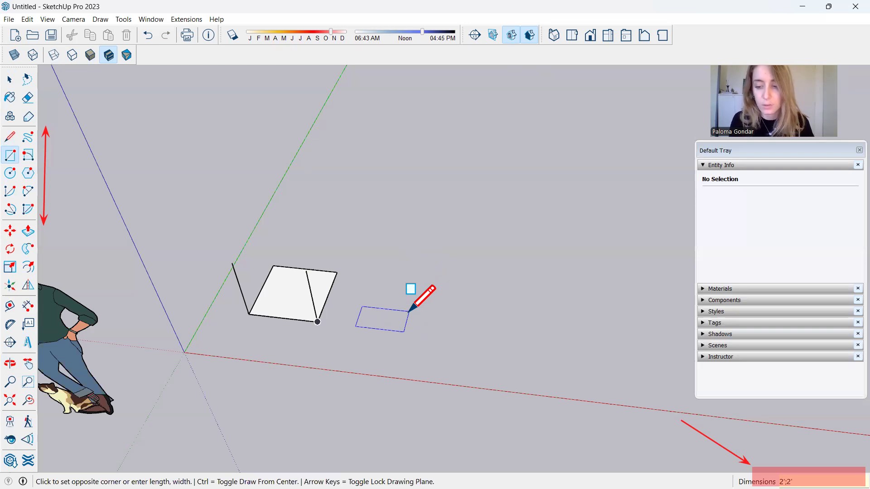
{"action": "key", "text": "Return"}
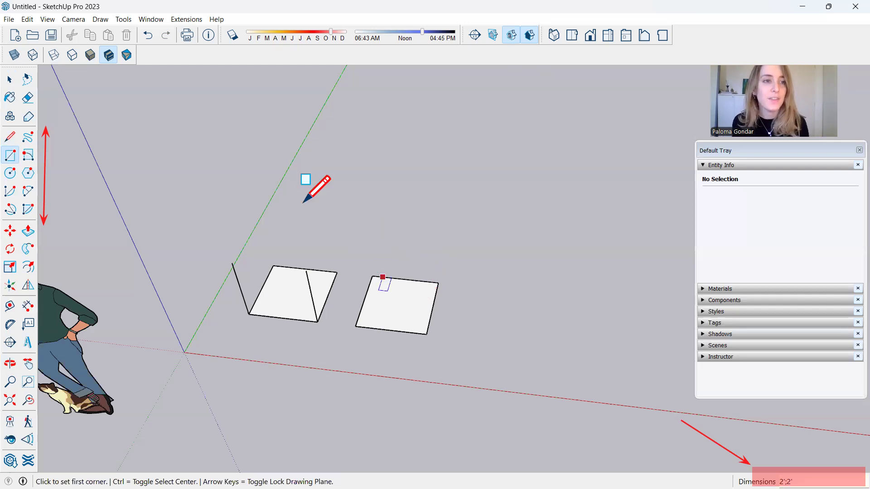
- Draw a closed freehand blob beside the second square and an open freehand spiral behind it
{"action": "left_click", "coordinate": [26, 140]}
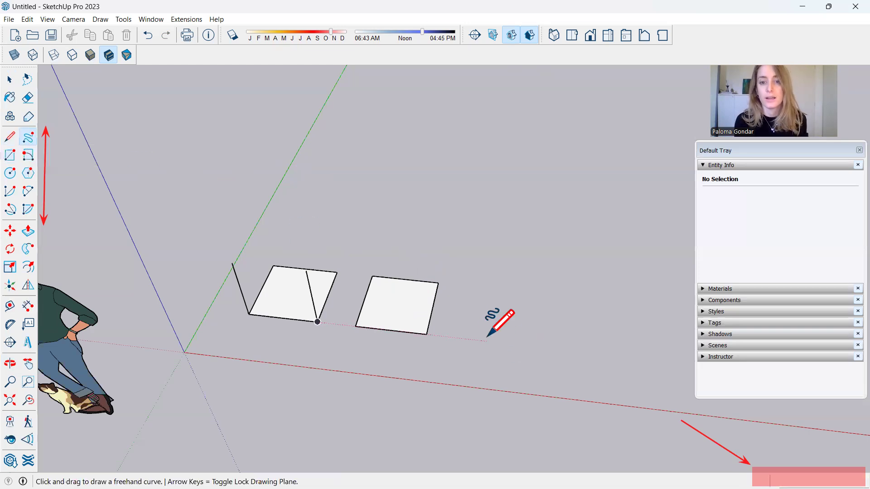
{"action": "mouse_move", "coordinate": [486, 317]}
{"action": "left_mouse_down"}
{"action": "mouse_move", "coordinate": [625, 299]}
{"action": "mouse_move", "coordinate": [562, 245]}
{"action": "mouse_move", "coordinate": [498, 247]}
{"action": "mouse_move", "coordinate": [481, 263]}
{"action": "mouse_move", "coordinate": [469, 308]}
{"action": "mouse_move", "coordinate": [487, 317]}
{"action": "left_mouse_up"}
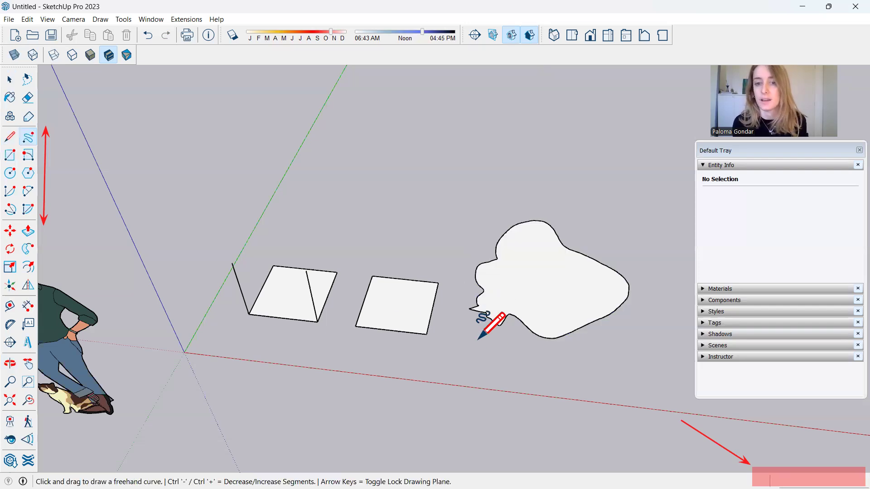
{"action": "mouse_move", "coordinate": [592, 183]}
{"action": "left_mouse_down"}
{"action": "mouse_move", "coordinate": [571, 199]}
{"action": "mouse_move", "coordinate": [639, 179]}
{"action": "mouse_move", "coordinate": [567, 207]}
{"action": "mouse_move", "coordinate": [538, 189]}
{"action": "left_mouse_up"}
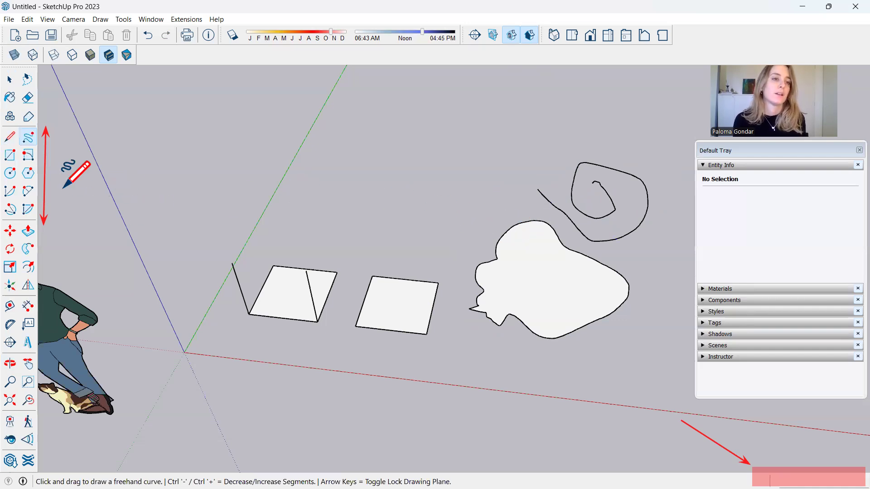
- Draw a sloping rotated rectangle from the tops of the two vertical lines to the opposite edge of the first square
{"action": "left_click", "coordinate": [29, 154]}
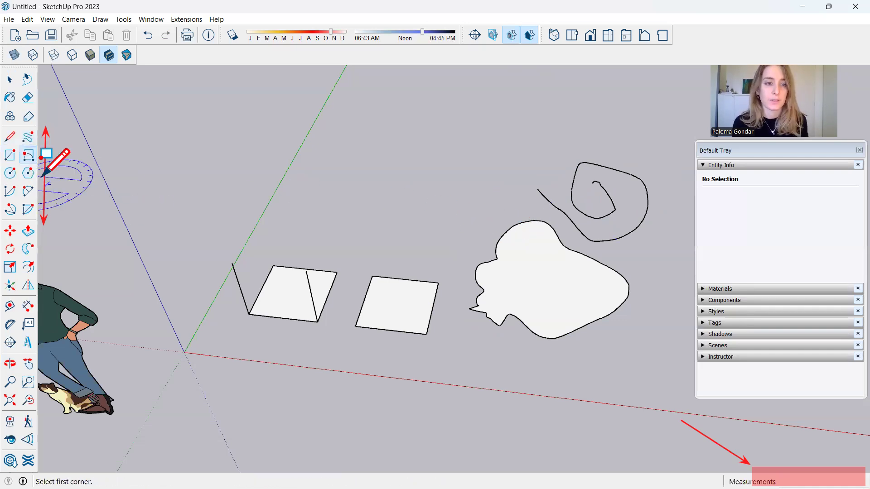
{"action": "mouse_move", "coordinate": [168, 311]}
{"action": "middle_mouse_down"}
{"action": "mouse_move", "coordinate": [487, 233]}
{"action": "mouse_move", "coordinate": [668, 243]}
{"action": "mouse_move", "coordinate": [662, 208]}
{"action": "mouse_move", "coordinate": [640, 204]}
{"action": "middle_mouse_up"}
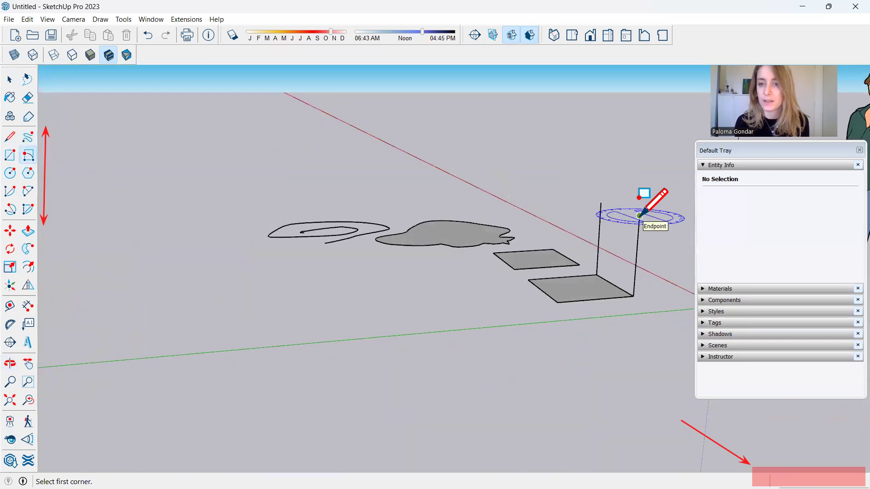
{"action": "left_click", "coordinate": [639, 216]}
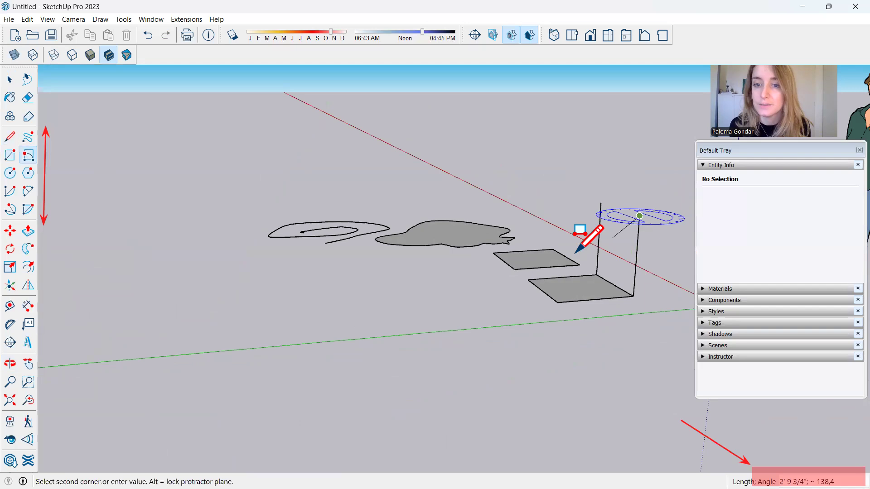
{"action": "left_click", "coordinate": [557, 301]}
{"action": "middle_click_drag", "start_coordinate": [554, 278], "coordinate": [617, 269]}
{"action": "scroll", "coordinate": [617, 269], "scroll_direction": "up", "scroll_amount": 2}
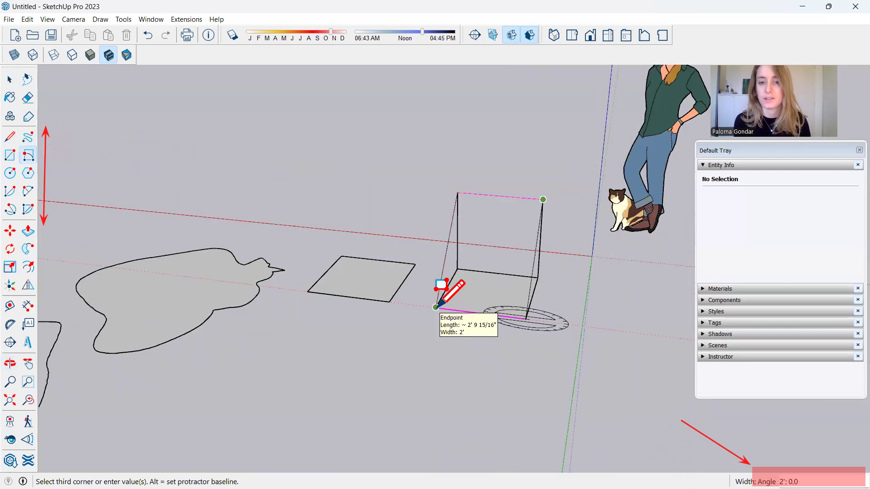
{"action": "left_click", "coordinate": [436, 307]}
- Draw a circle with a 1' radius on the ground behind the second square, farther along the green axis
{"action": "middle_click_drag", "start_coordinate": [439, 301], "coordinate": [554, 282]}
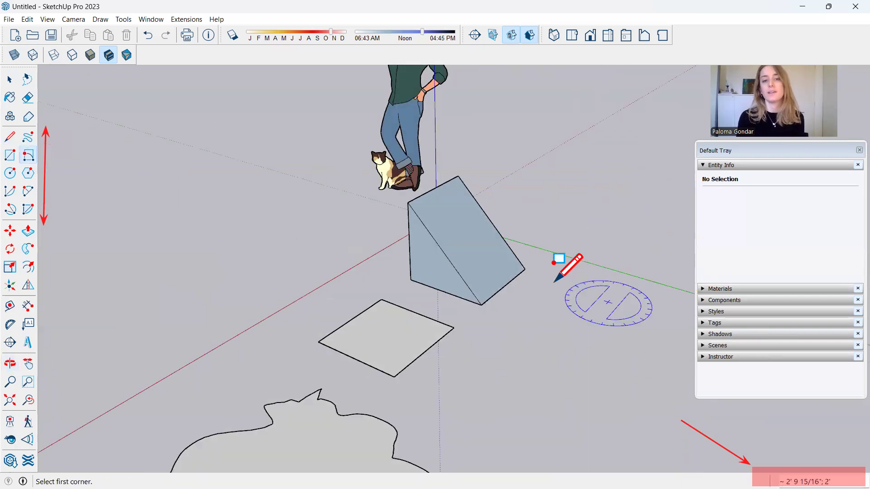
{"action": "middle_click_drag", "start_coordinate": [540, 219], "coordinate": [567, 219]}
{"action": "middle_click_drag", "start_coordinate": [603, 254], "coordinate": [272, 175]}
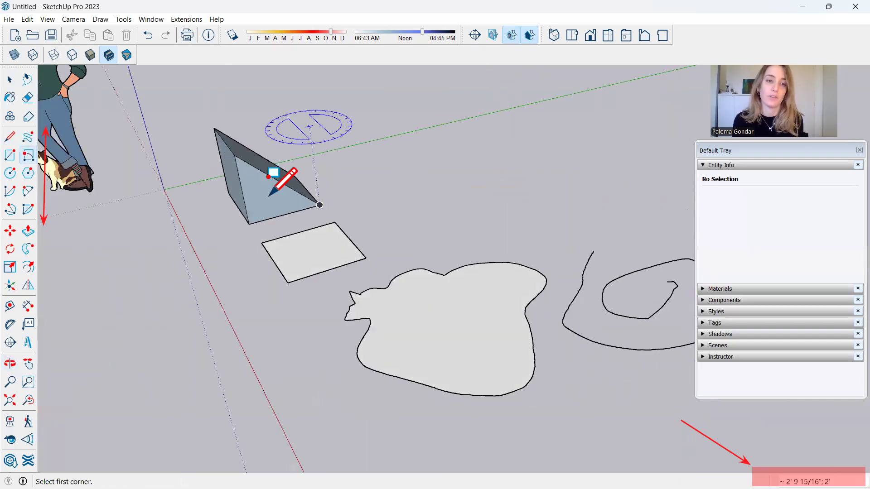
{"action": "left_click", "coordinate": [10, 173]}
{"action": "scroll", "coordinate": [328, 213], "scroll_direction": "down", "scroll_amount": 3}
{"action": "mouse_move", "coordinate": [326, 208]}
{"action": "middle_mouse_down"}
{"action": "mouse_move", "coordinate": [501, 303]}
{"action": "mouse_move", "coordinate": [371, 289]}
{"action": "middle_mouse_up"}
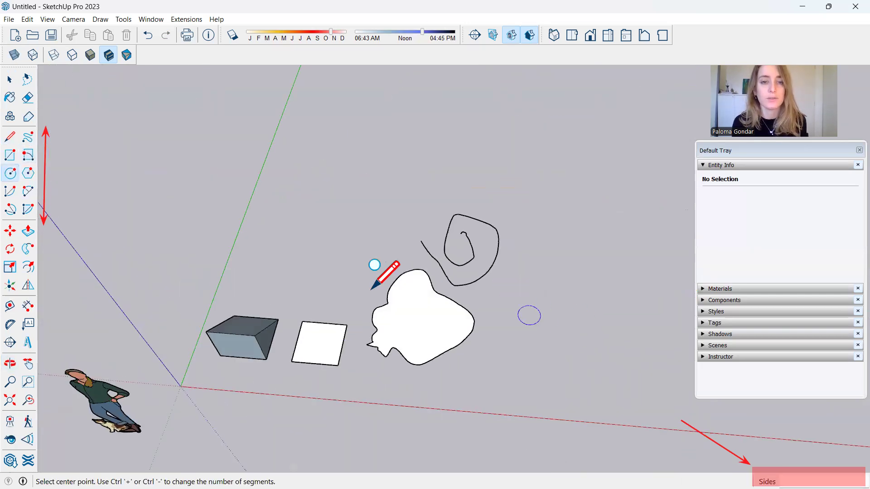
{"action": "scroll", "coordinate": [317, 237], "scroll_direction": "up", "scroll_amount": 2}
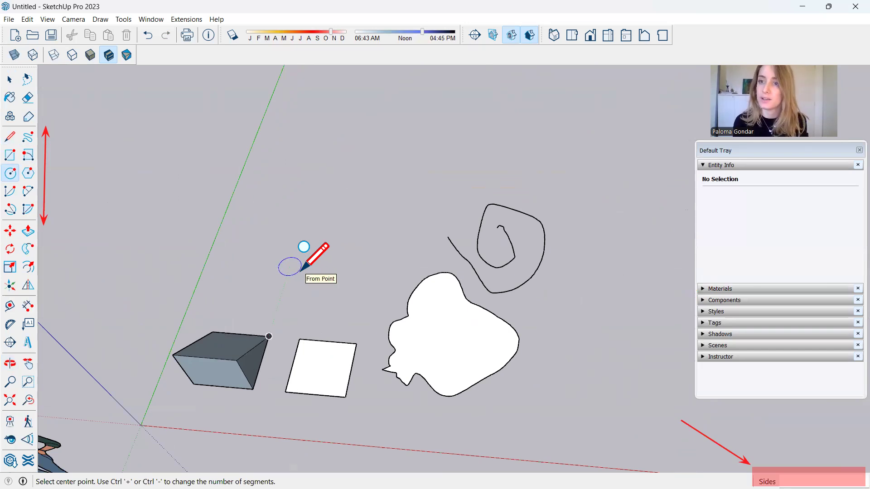
{"action": "left_click", "coordinate": [326, 273]}
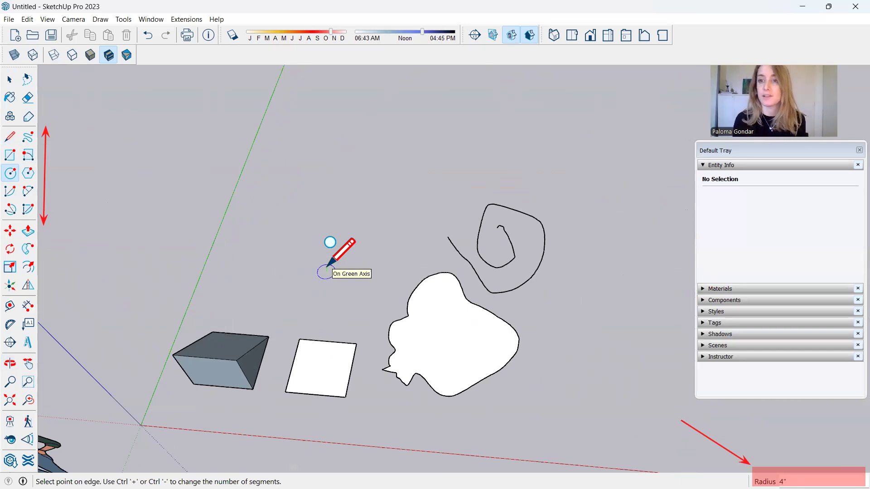
{"action": "scroll", "coordinate": [328, 266], "scroll_direction": "up", "scroll_amount": 1}
{"action": "type", "text": "1"}
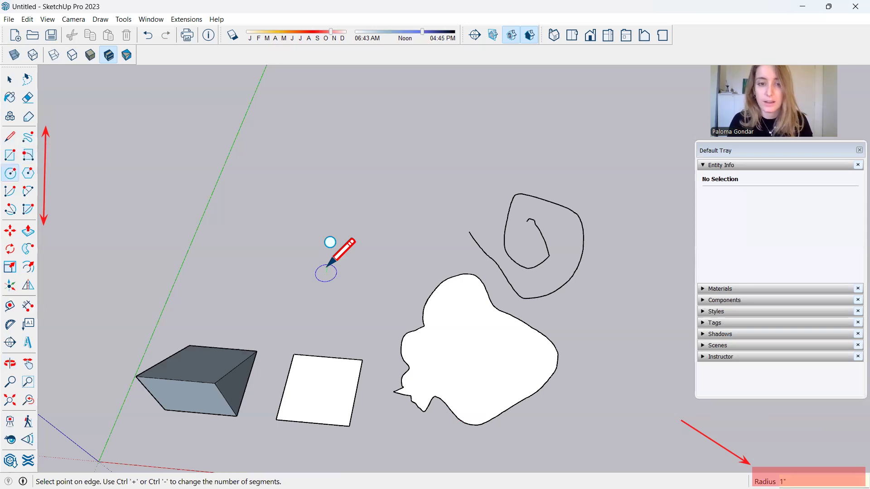
{"action": "key", "text": "Return"}
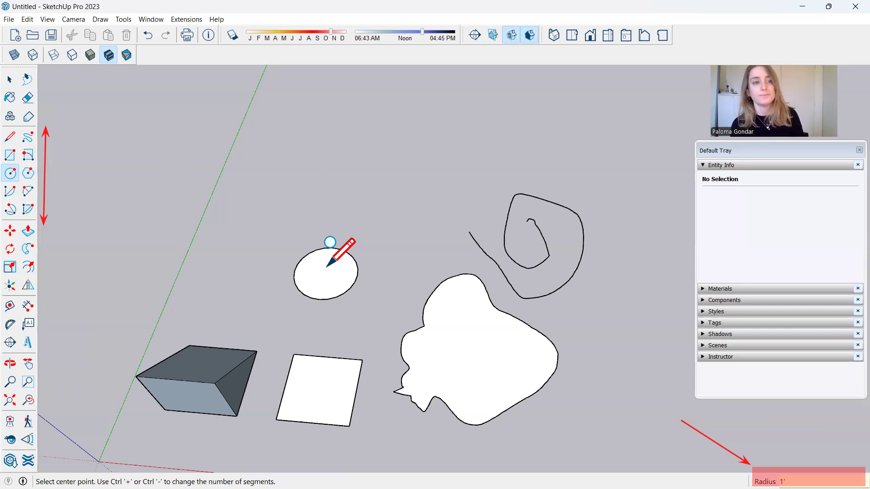
- Draw a 3-sided polygon with a 2' inscribed radius between the circle and the green axis
{"action": "left_click", "coordinate": [28, 176]}
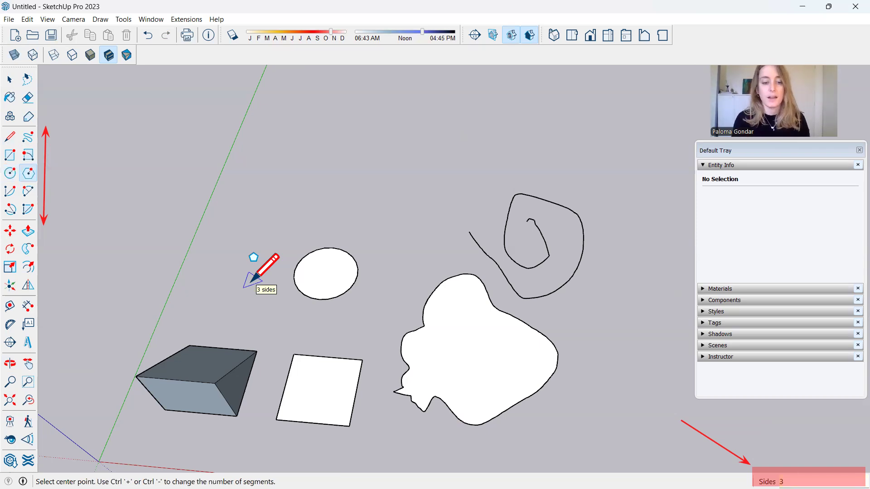
{"action": "left_click", "coordinate": [241, 279]}
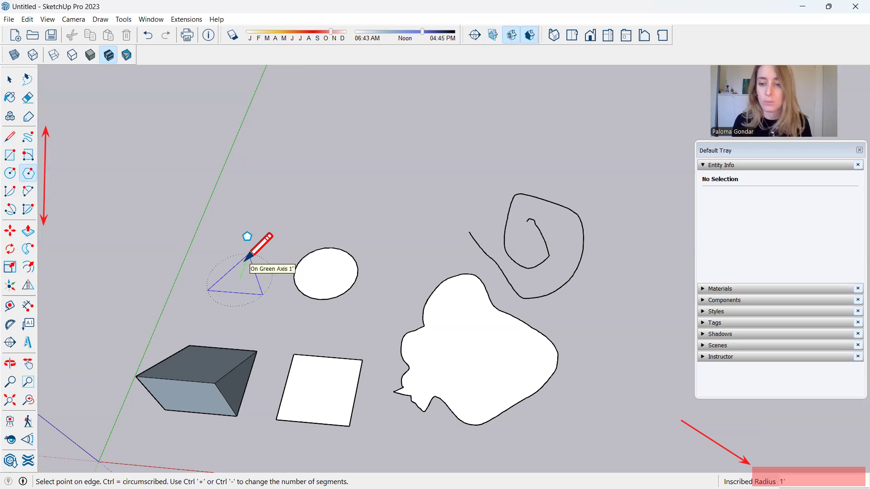
{"action": "type", "text": "2"}
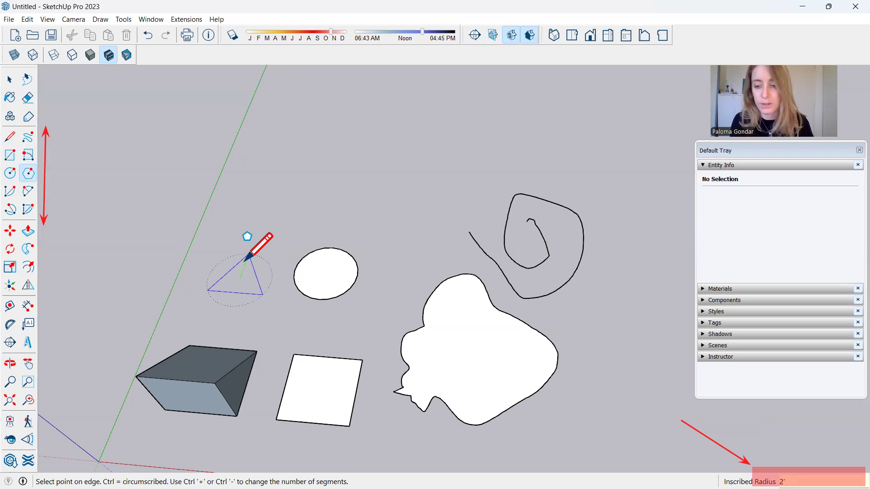
{"action": "key", "text": "Return"}
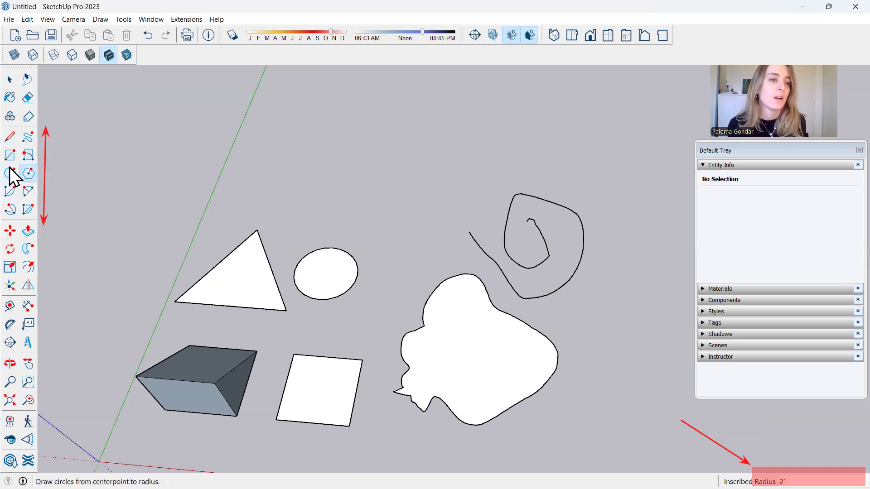
- Draw a 90° arc with a 2' radius inside the second square, centred on its front corner nearest the green axis
{"action": "left_click", "coordinate": [10, 190]}
{"action": "scroll", "coordinate": [331, 422], "scroll_direction": "up", "scroll_amount": 3}
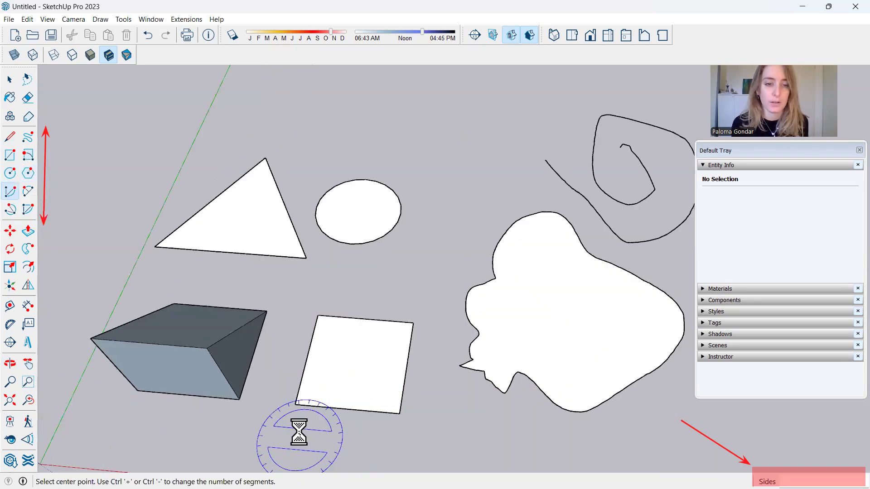
{"action": "scroll", "coordinate": [299, 433], "scroll_direction": "up", "scroll_amount": 1}
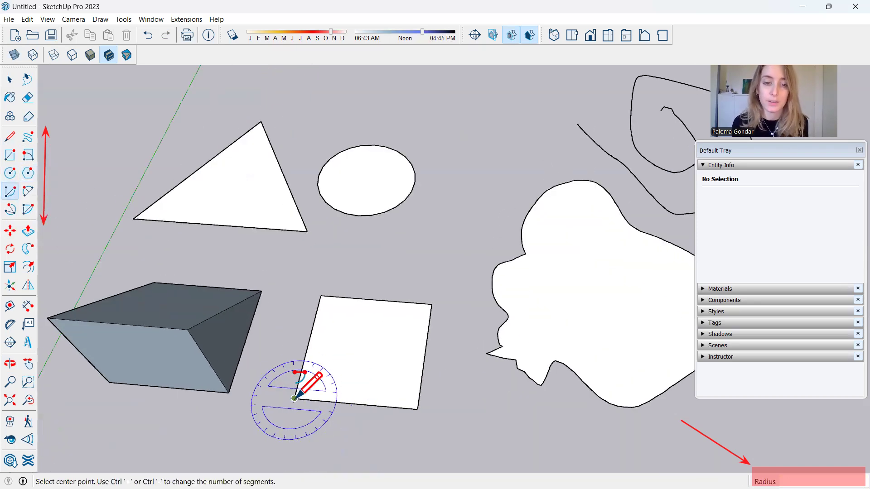
{"action": "left_click", "coordinate": [295, 398]}
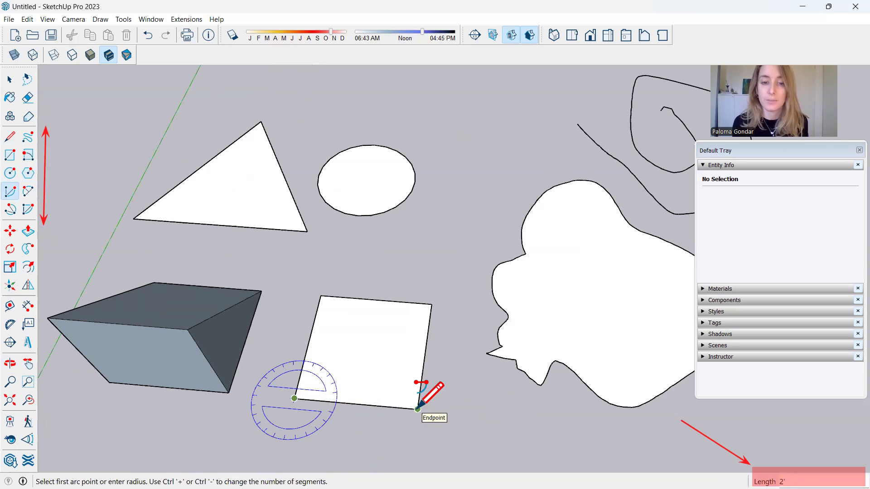
{"action": "left_click", "coordinate": [418, 409]}
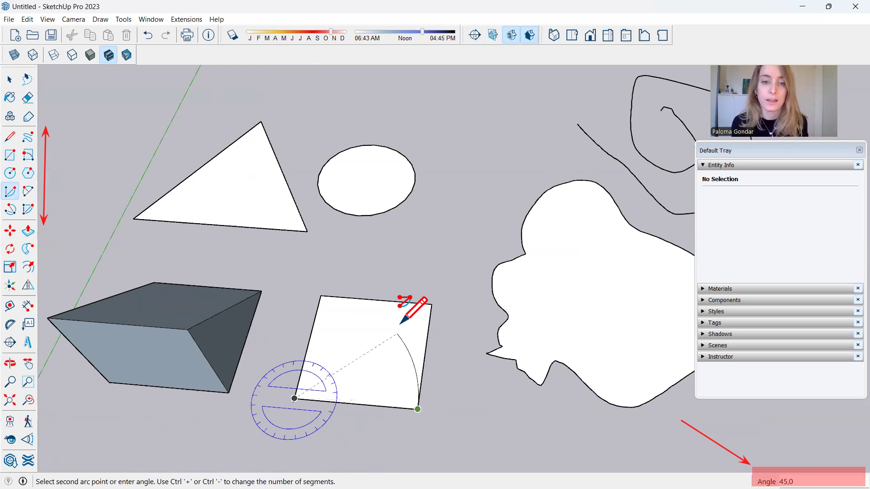
{"action": "left_click", "coordinate": [321, 295]}
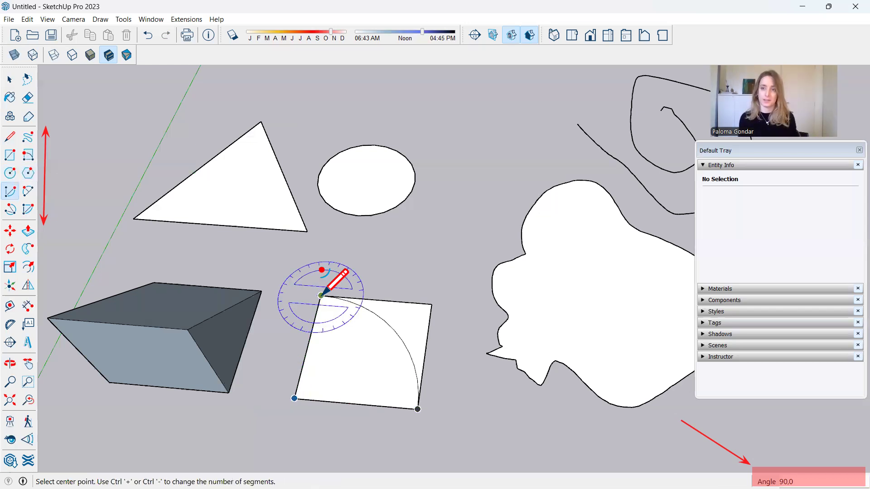
{"action": "left_click", "coordinate": [321, 295]}
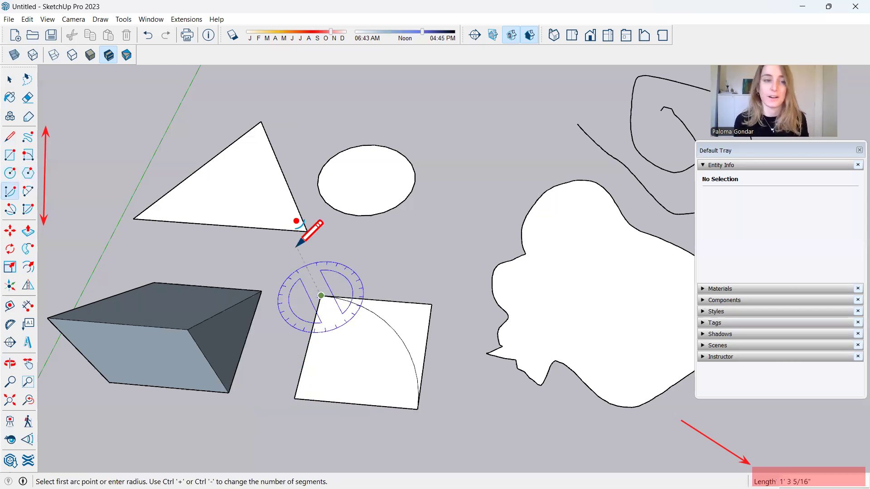
- Draw a two-point arc across the second square's front edge, bulging outward about 11" toward the red axis
{"action": "left_click", "coordinate": [28, 191]}
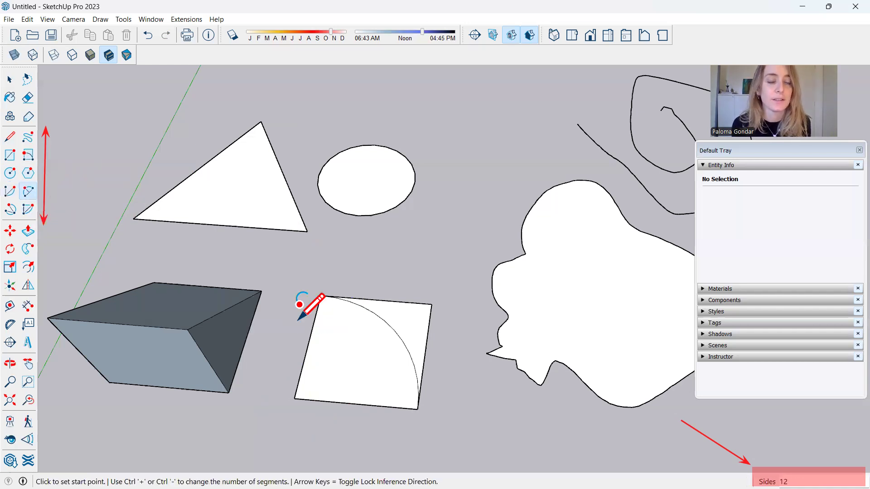
{"action": "left_click", "coordinate": [417, 409]}
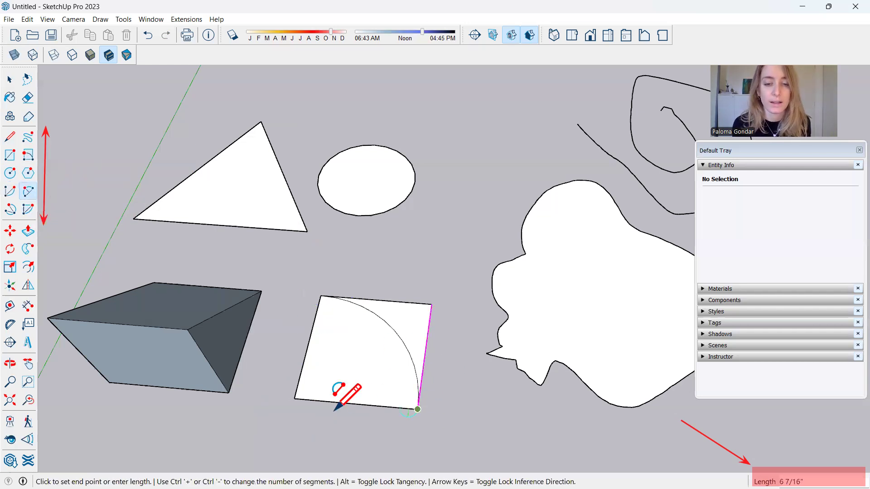
{"action": "scroll", "coordinate": [295, 397], "scroll_direction": "down", "scroll_amount": 3}
{"action": "left_click", "coordinate": [295, 398]}
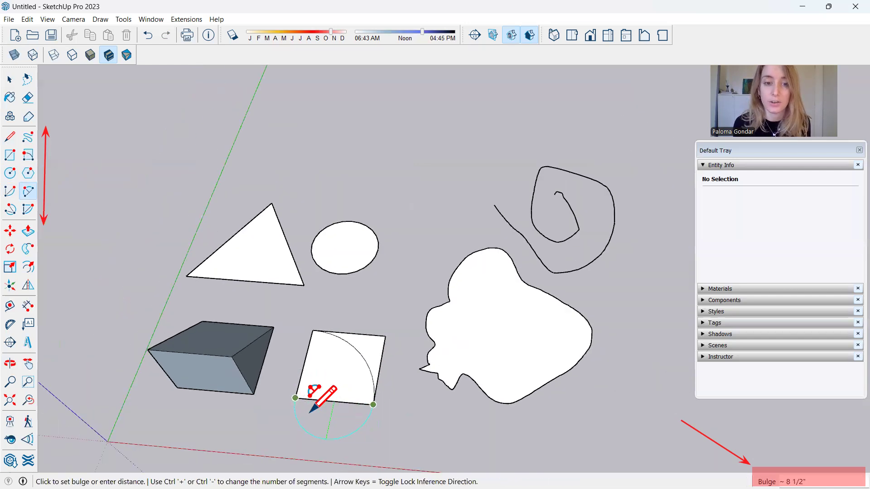
{"action": "middle_click_drag", "start_coordinate": [340, 418], "coordinate": [410, 324]}
{"action": "scroll", "coordinate": [413, 307], "scroll_direction": "up", "scroll_amount": 3}
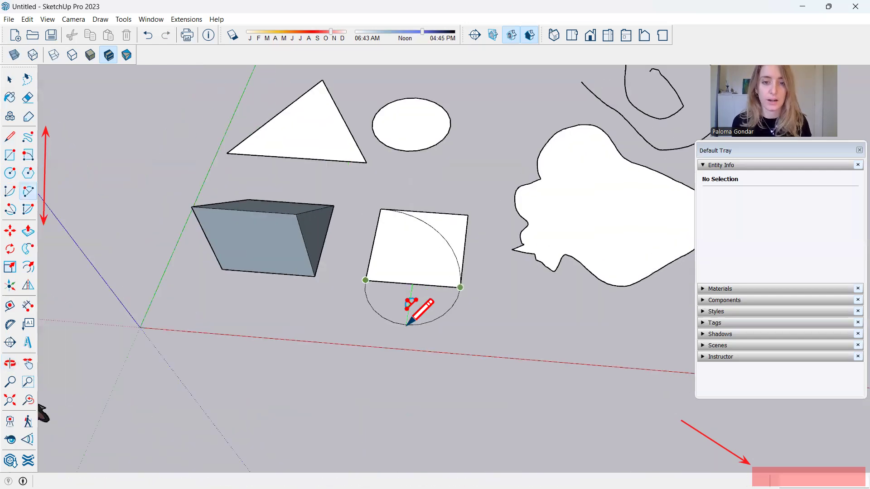
{"action": "left_click", "coordinate": [407, 321]}
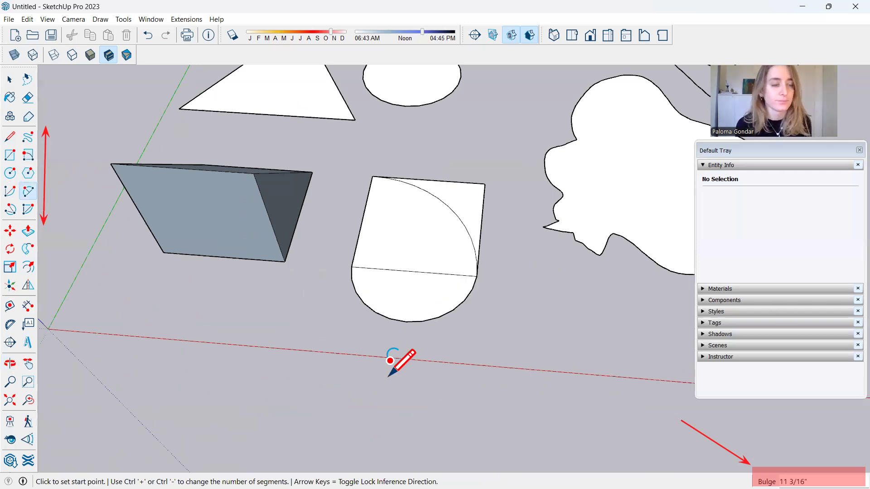
- Draw an open 270° three-point arc on the ground beyond the freehand blob, farther along the red axis
{"action": "left_click", "coordinate": [10, 209]}
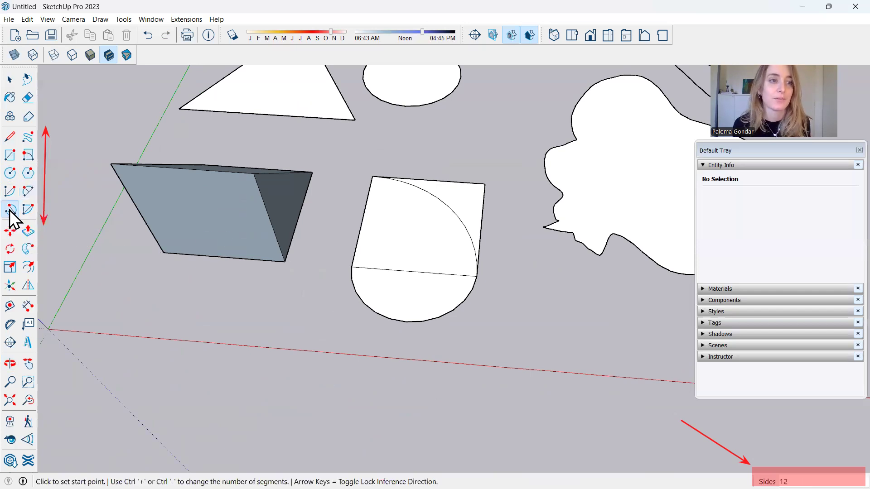
{"action": "scroll", "coordinate": [181, 317], "scroll_direction": "down", "scroll_amount": 3}
{"action": "scroll", "coordinate": [177, 334], "scroll_direction": "down", "scroll_amount": 3}
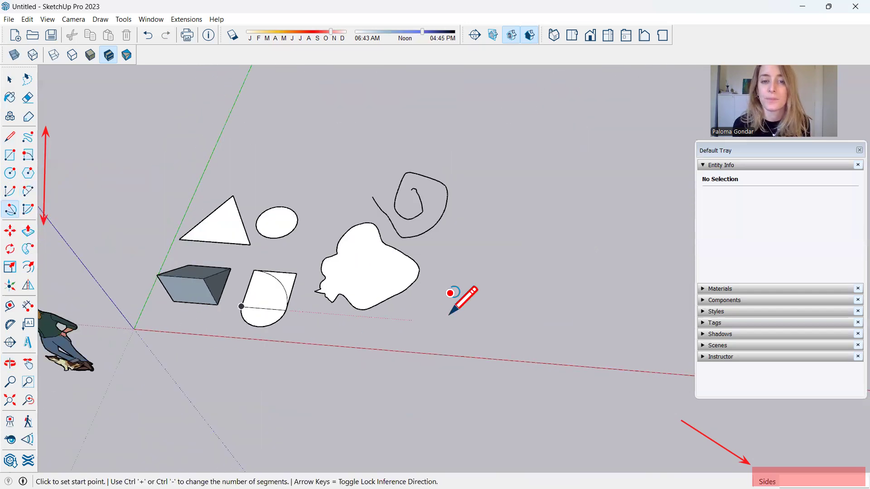
{"action": "left_click", "coordinate": [482, 292]}
{"action": "left_click", "coordinate": [509, 254]}
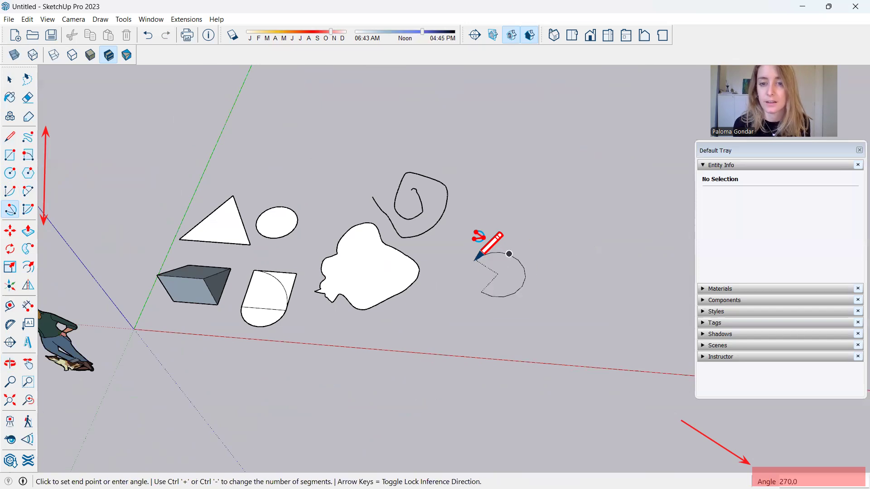
{"action": "left_click", "coordinate": [476, 260]}
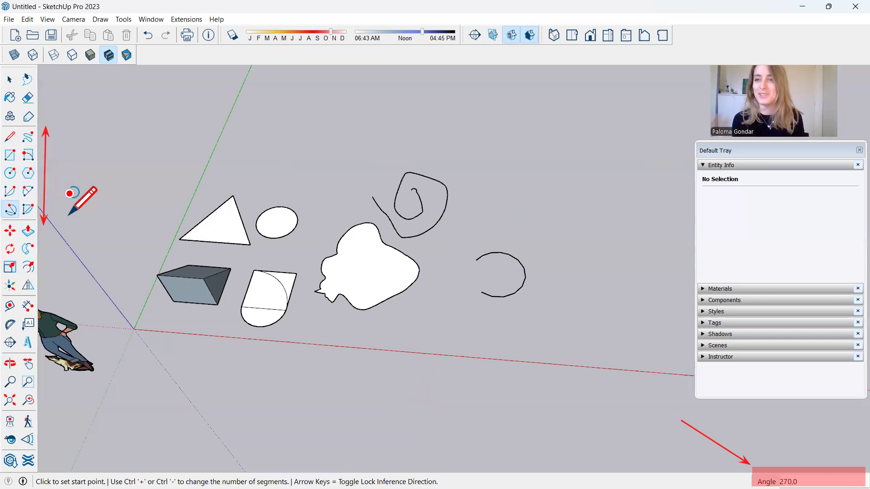
- Draw a 90° pie with a 1' radius between the freehand blob and the red axis
{"action": "left_click", "coordinate": [28, 209]}
{"action": "scroll", "coordinate": [344, 276], "scroll_direction": "down", "scroll_amount": 1}
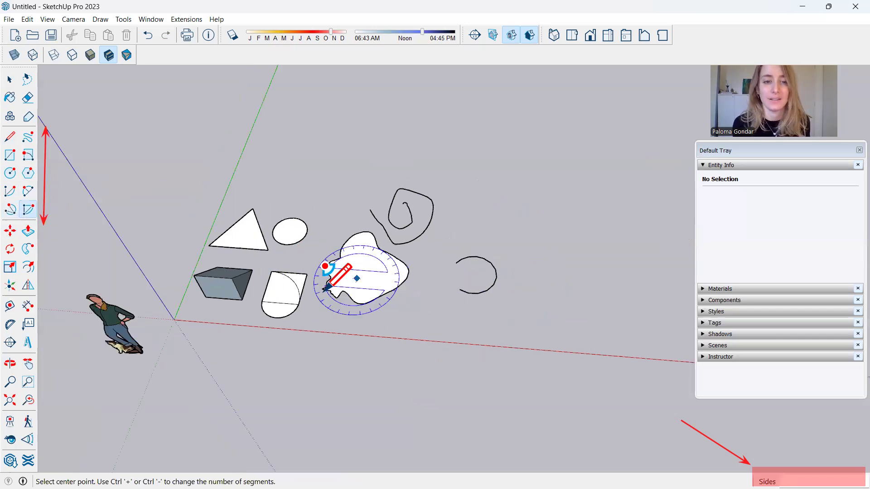
{"action": "left_click", "coordinate": [408, 328]}
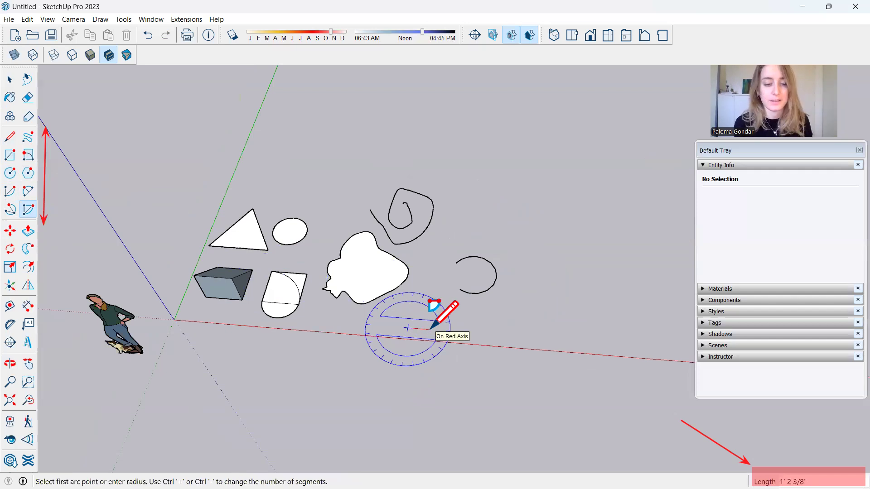
{"action": "type", "text": "1"}
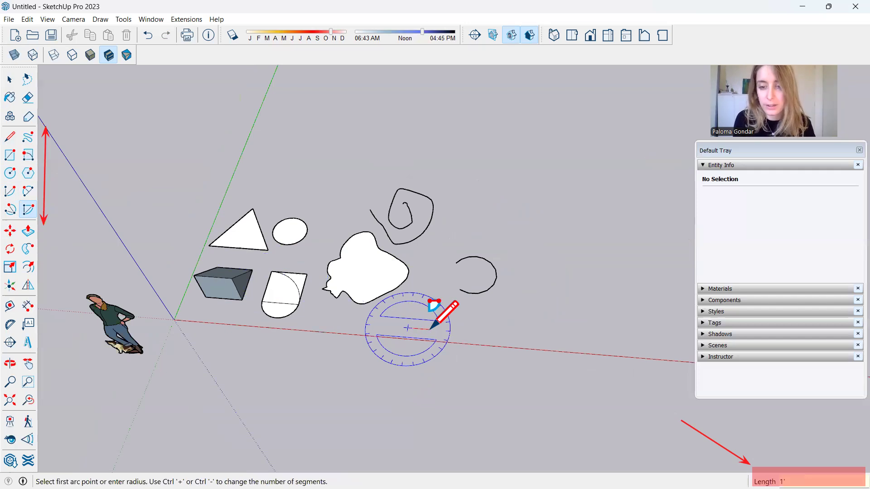
{"action": "key", "text": "Return"}
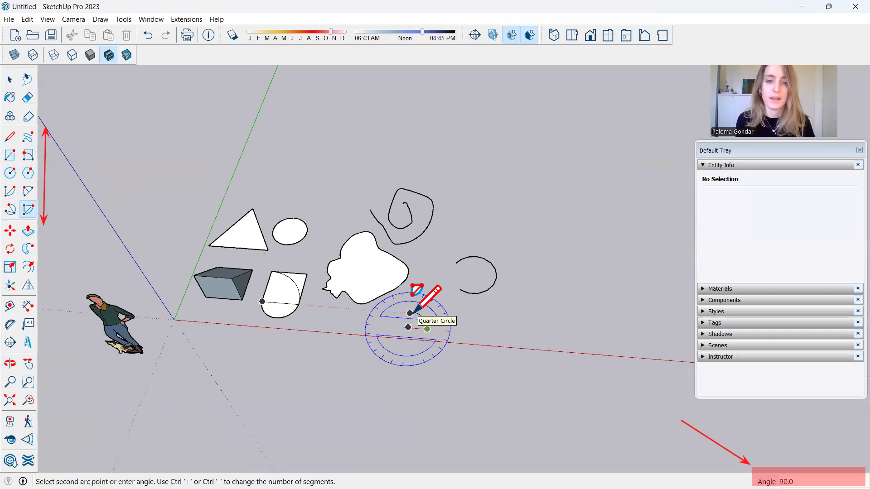
{"action": "left_click", "coordinate": [411, 312]}
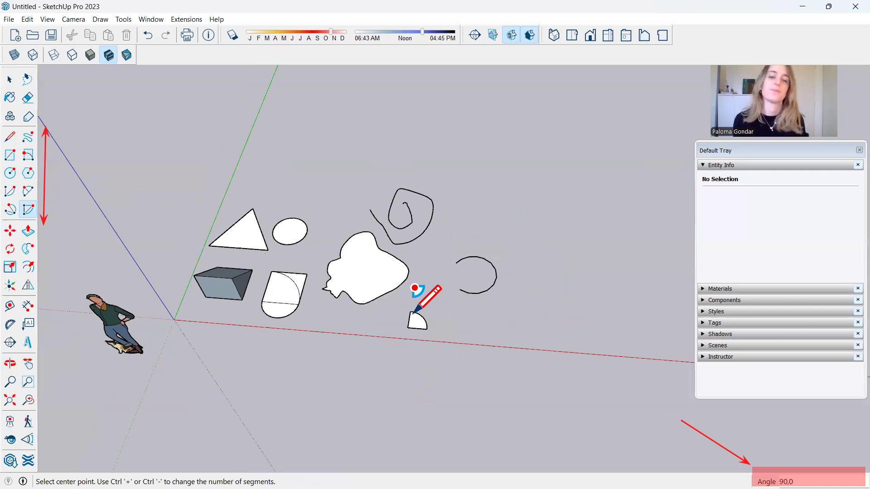